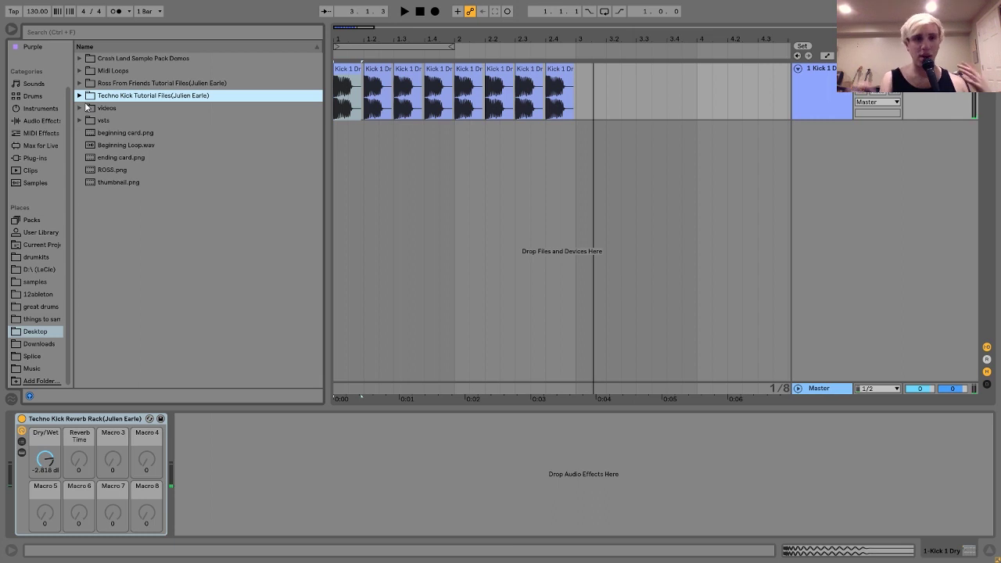
# - Expand the Techno Kick Tutorial Files folder and preview the Kick 1 Dry, Kick 1 Wet, Kick 3 Wet and Kick 2 Wet samples
pyautogui.click(80, 95)
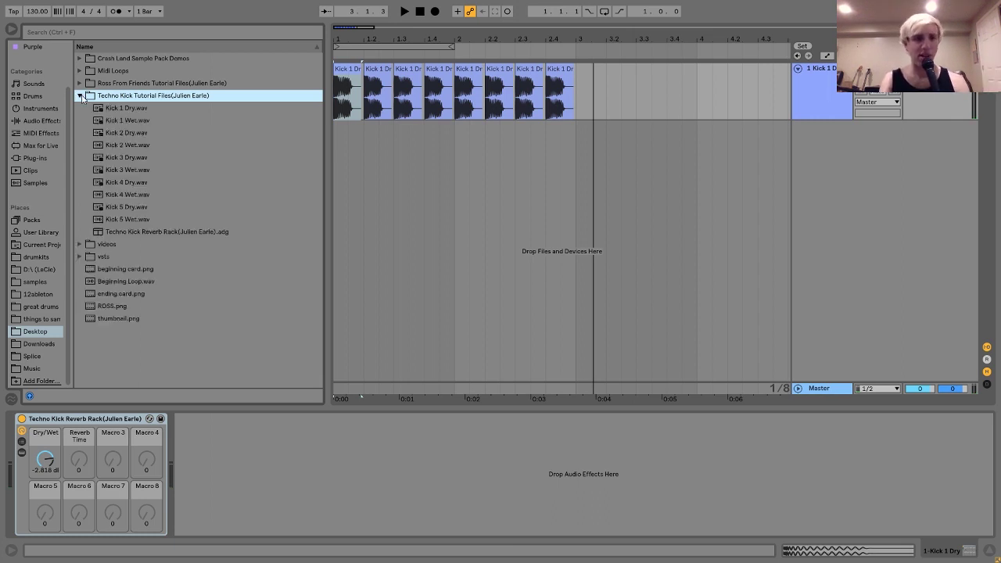
pyautogui.click(130, 111)
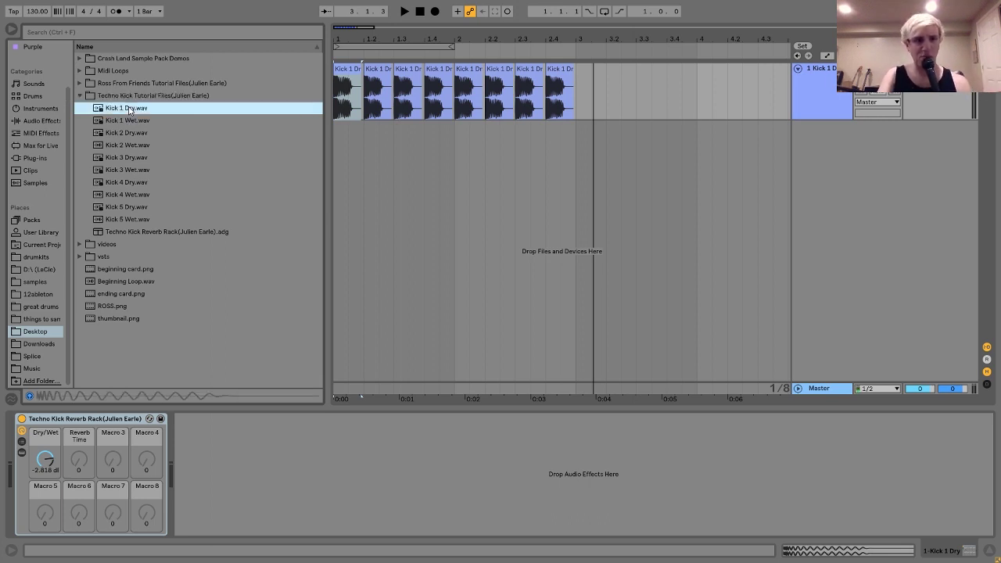
pyautogui.press('Down')
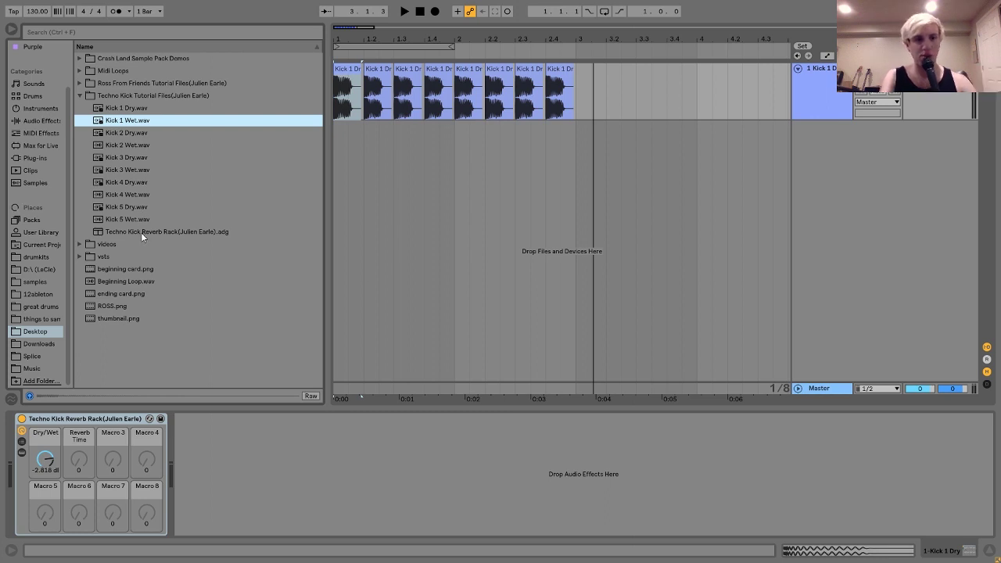
pyautogui.click(136, 170)
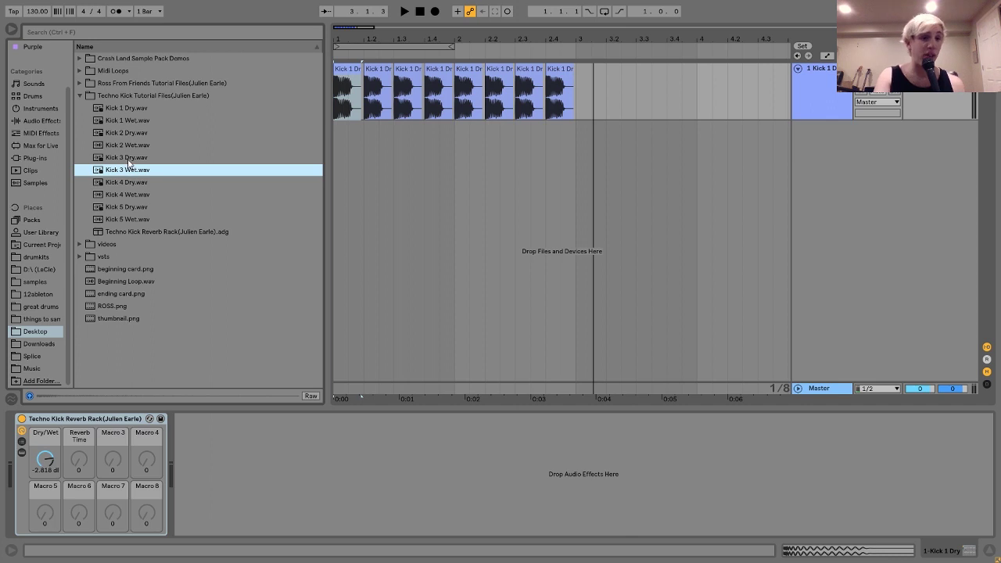
pyautogui.click(131, 146)
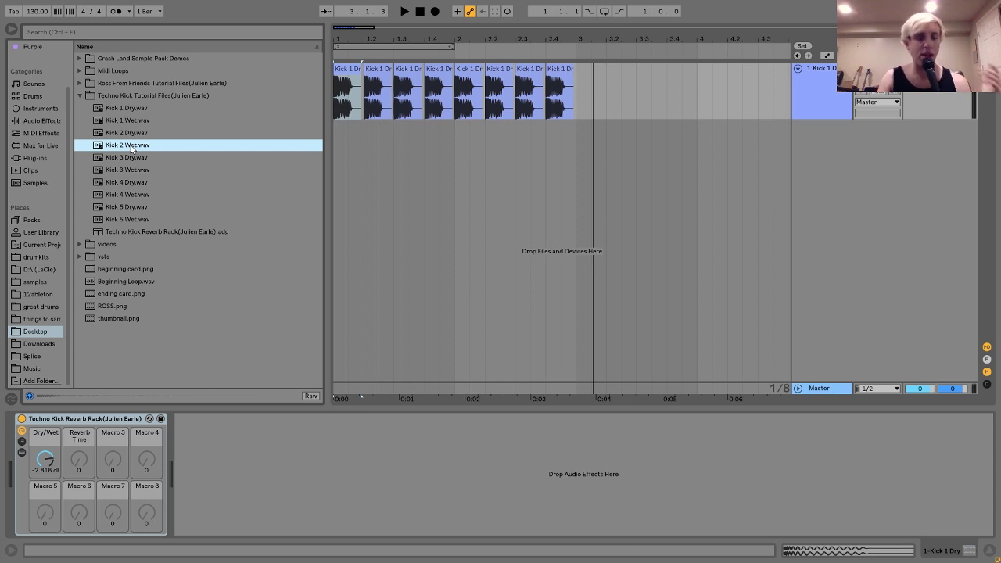
# - Play the kick loop briefly, and show the reverb rack's chain list to inspect its Wet and Dry chains
pyautogui.click(89, 420)
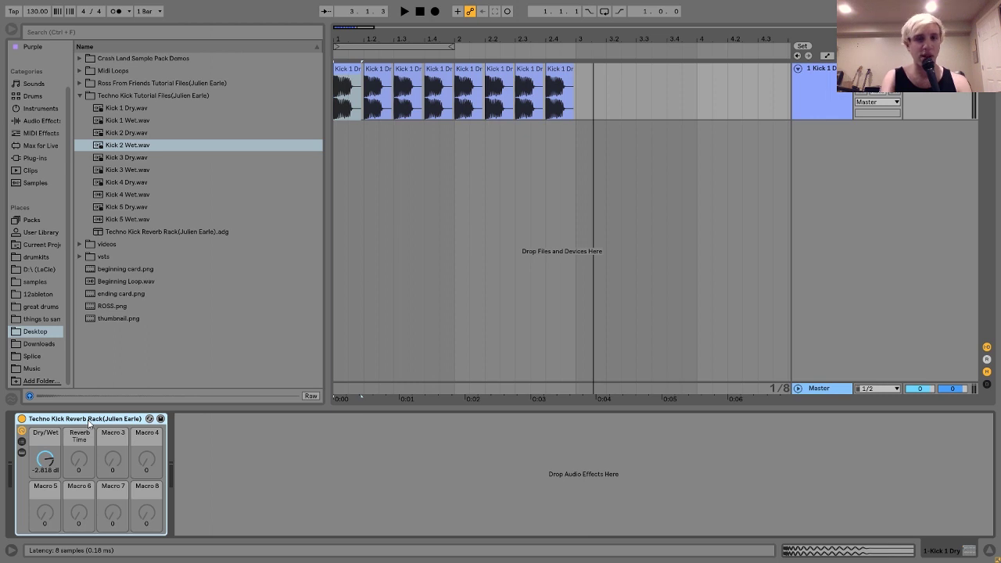
pyautogui.press('space')
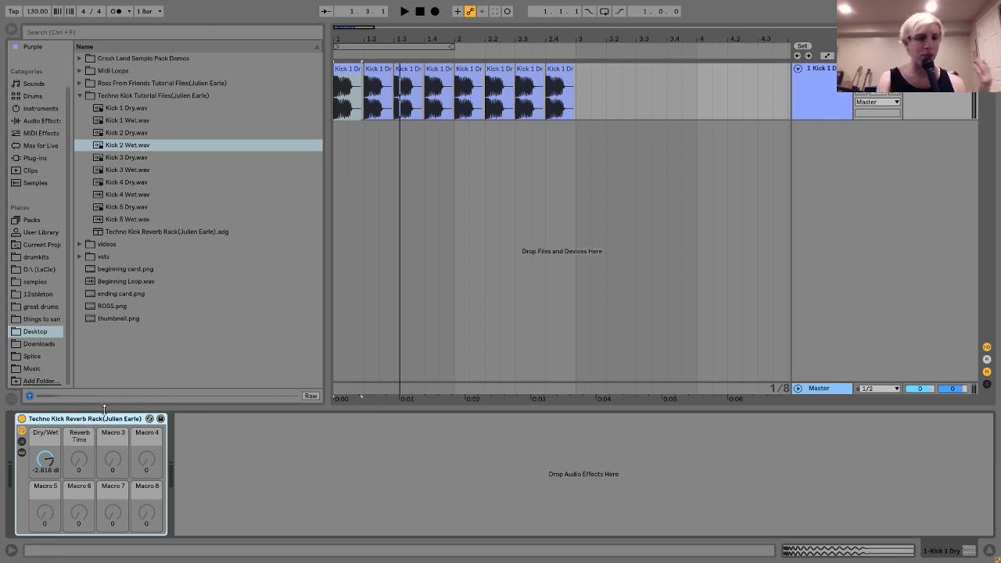
pyautogui.click(23, 443)
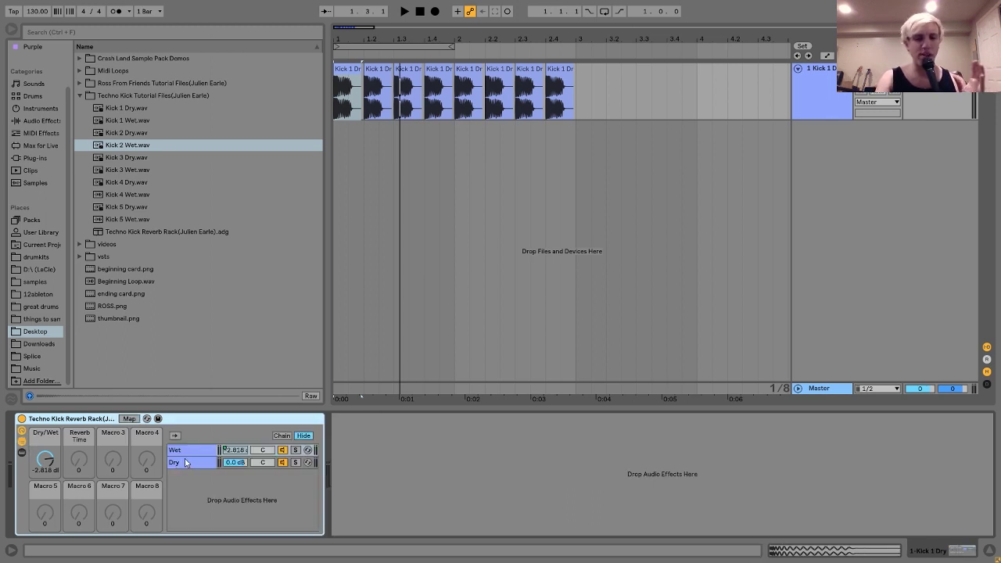
pyautogui.click(22, 443)
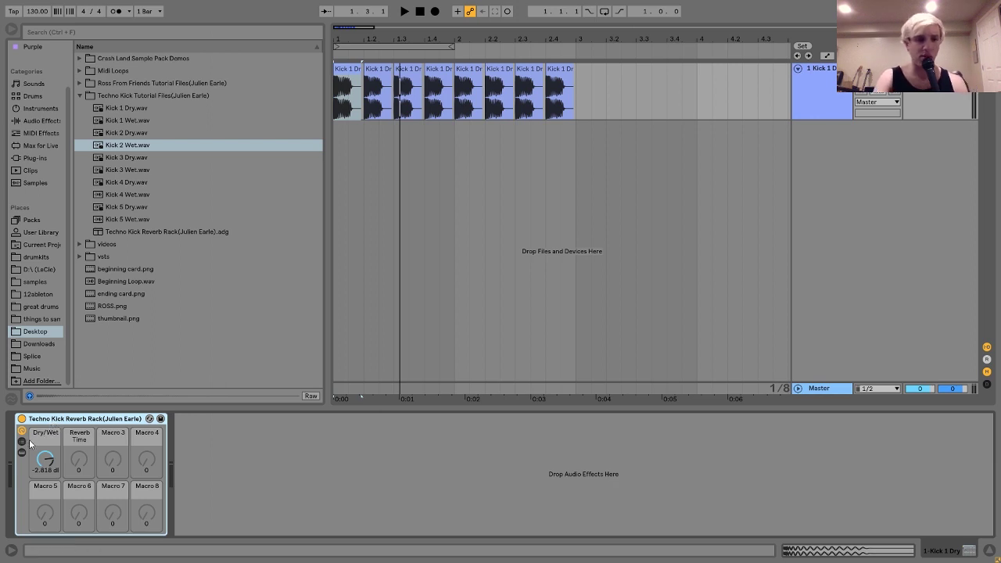
pyautogui.click(22, 442)
pyautogui.click(176, 450)
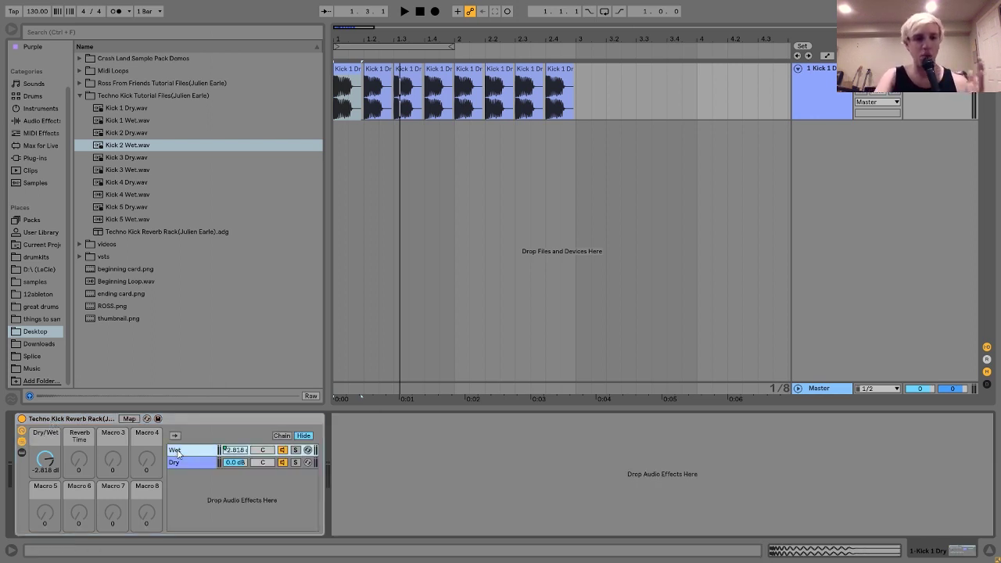
pyautogui.click(181, 462)
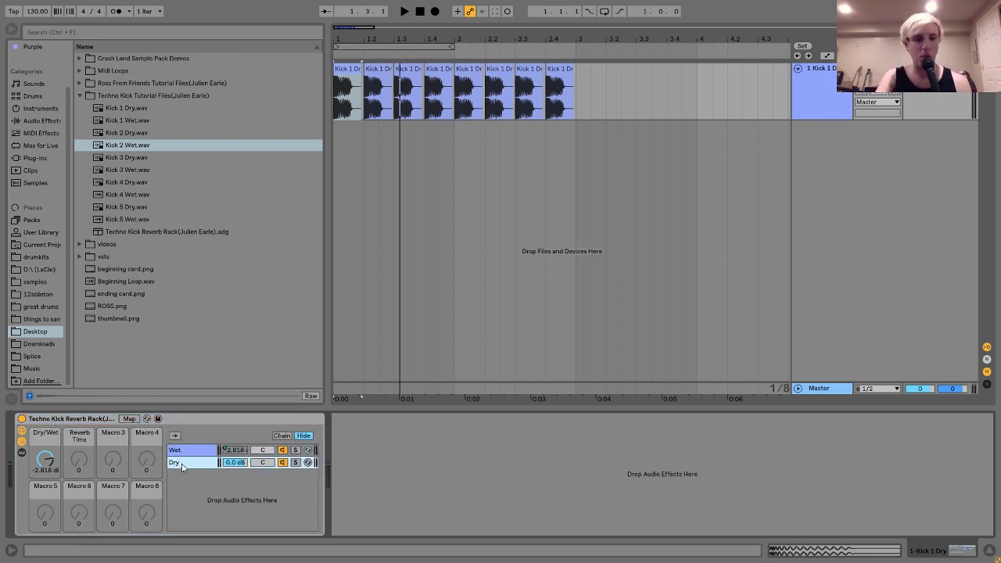
# - Solo the rack's Wet chain to hear the reverb signal alone, and turn the solo off again
pyautogui.click(295, 462)
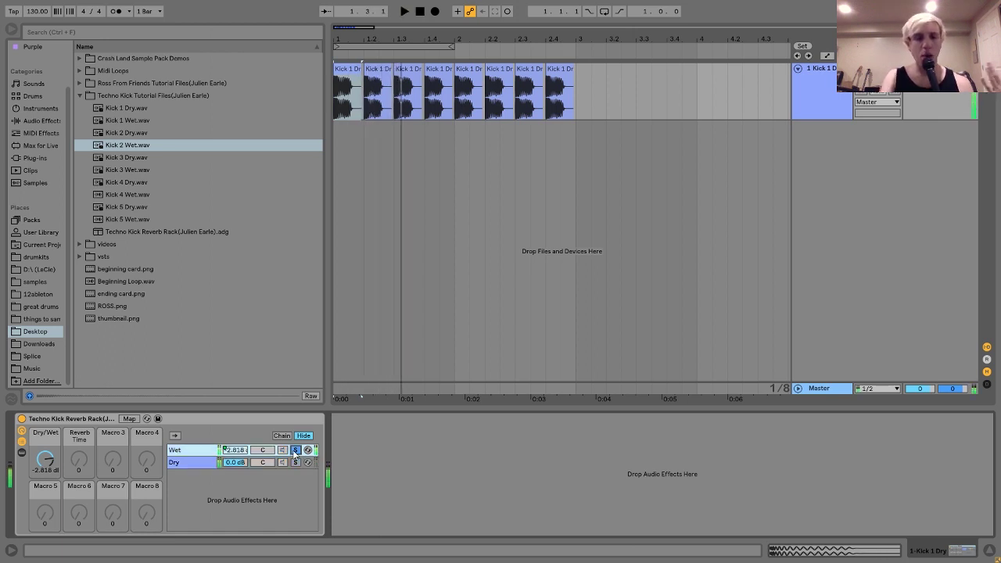
pyautogui.click(295, 451)
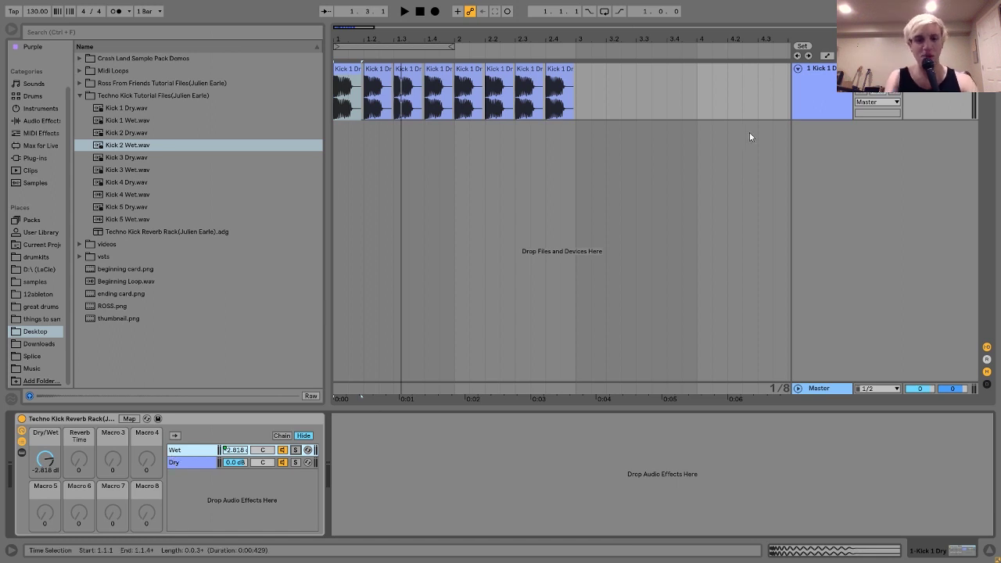
pyautogui.hotkey('ctrl', 't')
pyautogui.hotkey('ctrl', 'z')
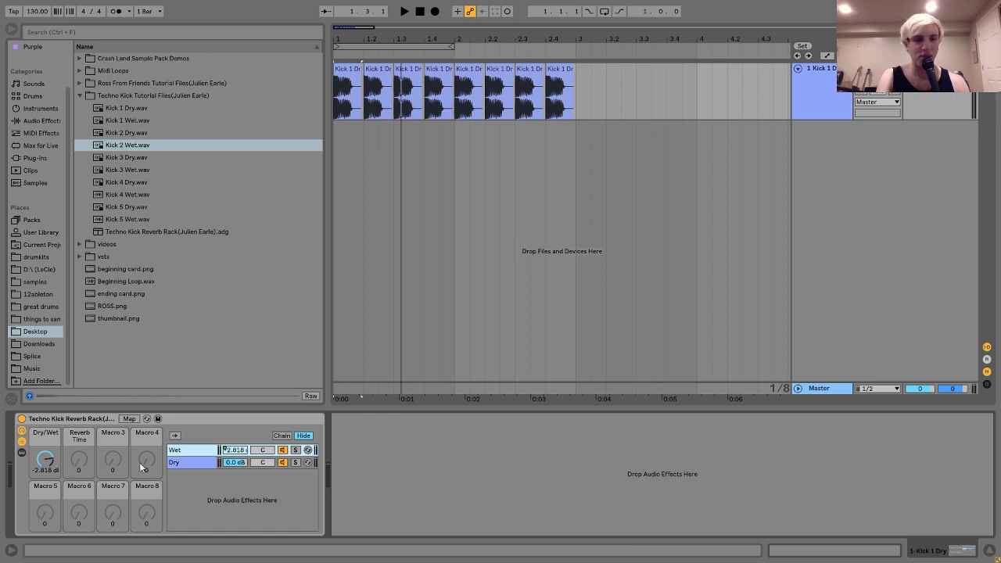
# - Show the devices of the rack's Dry chain and solo that chain to hear the unprocessed kick
pyautogui.click(192, 466)
pyautogui.click(192, 466)
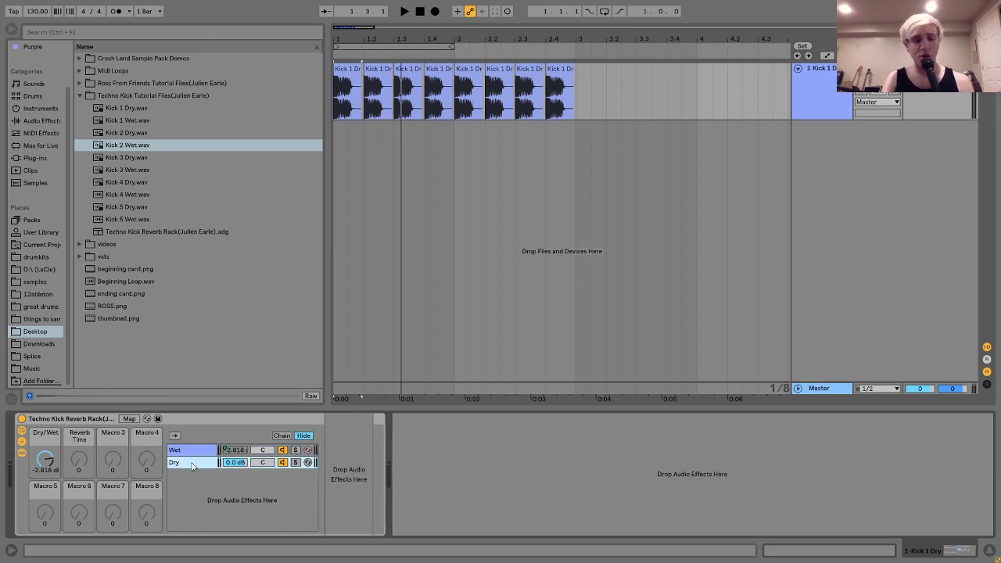
pyautogui.click(295, 464)
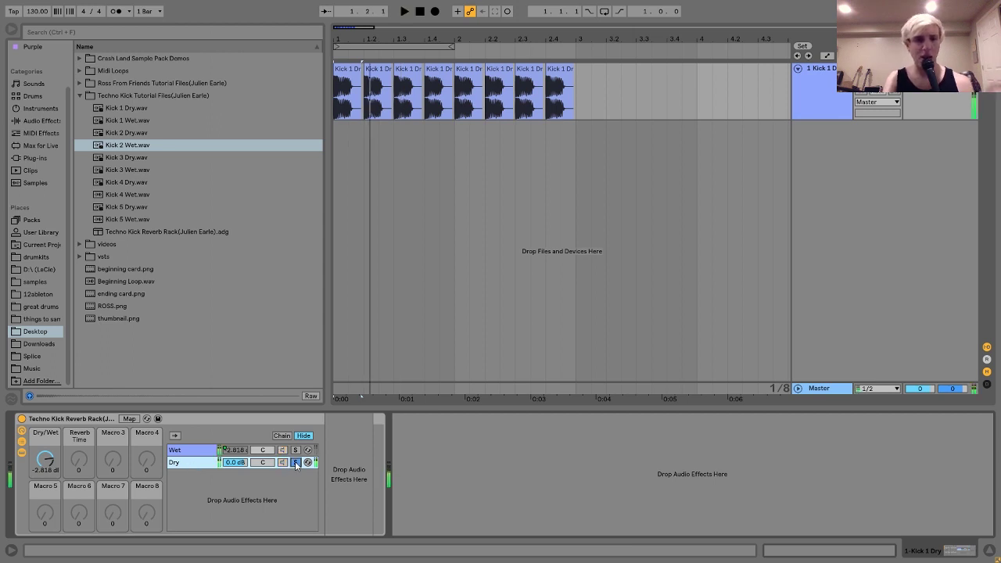
# - Show the devices of the rack's Wet chain and solo that chain instead of the Dry one
pyautogui.click(205, 452)
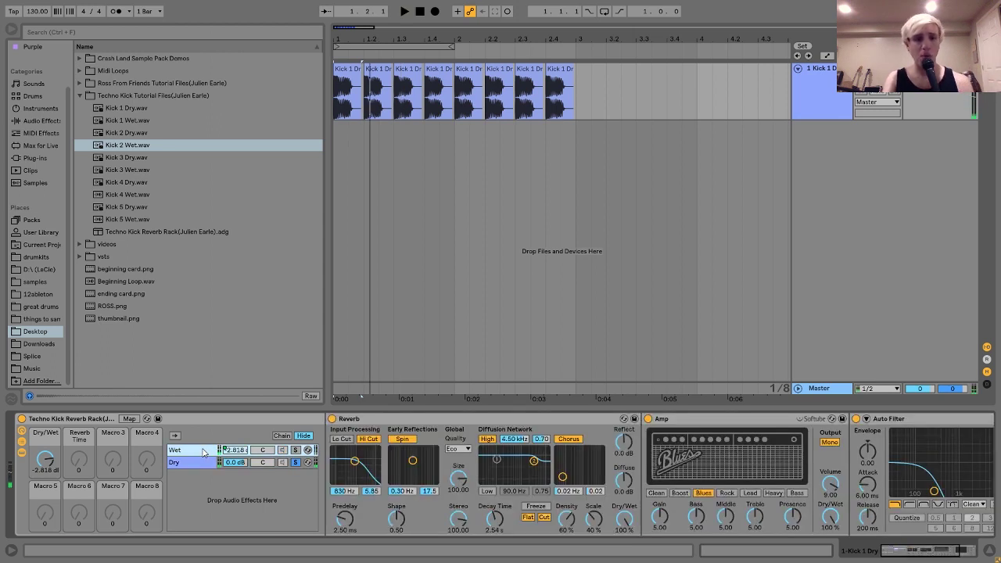
pyautogui.click(296, 450)
pyautogui.scroll(-2, 514, 531)
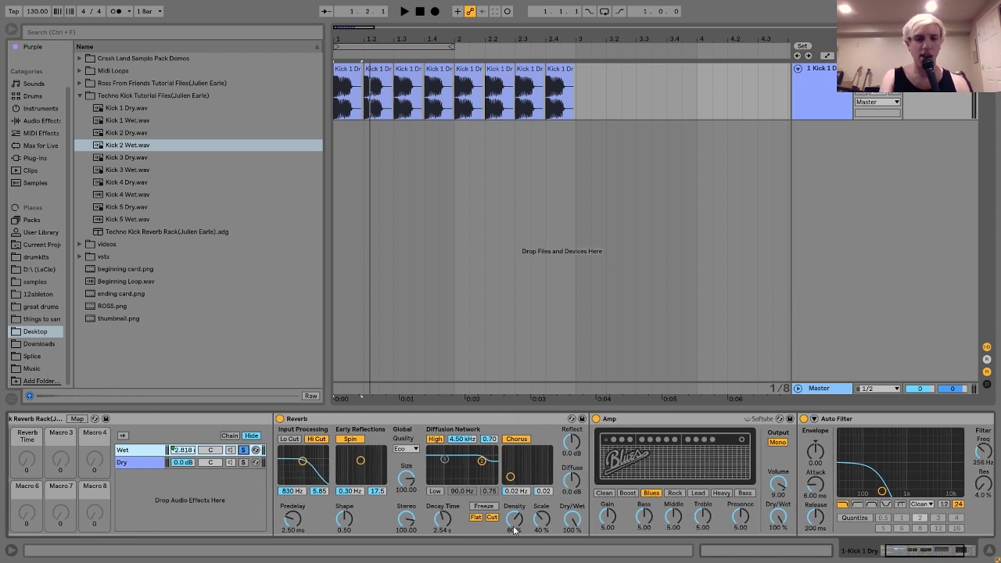
# - Switch off Amp and Auto Filter in the Wet chain and play the kicks through the Reverb
pyautogui.click(584, 418)
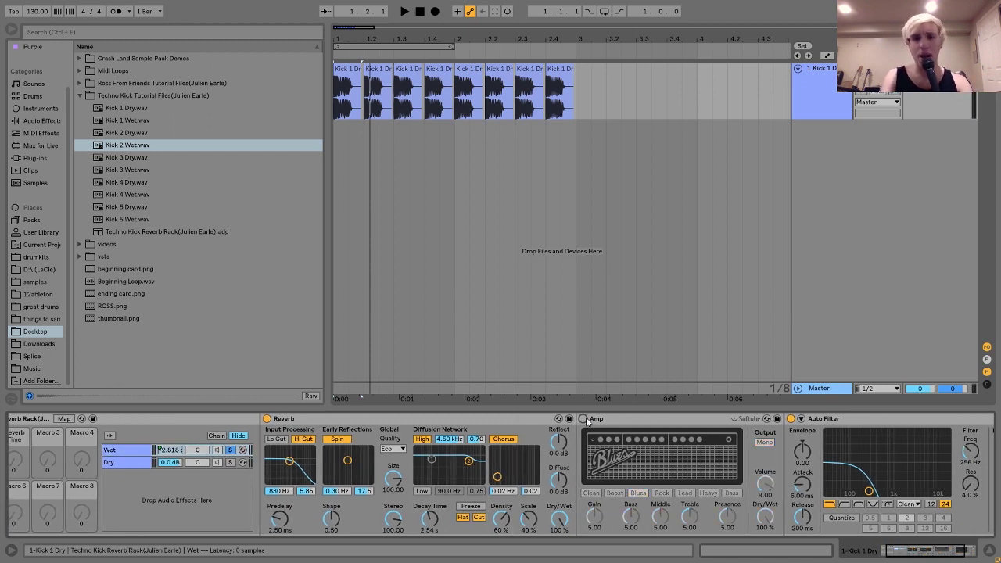
pyautogui.click(791, 418)
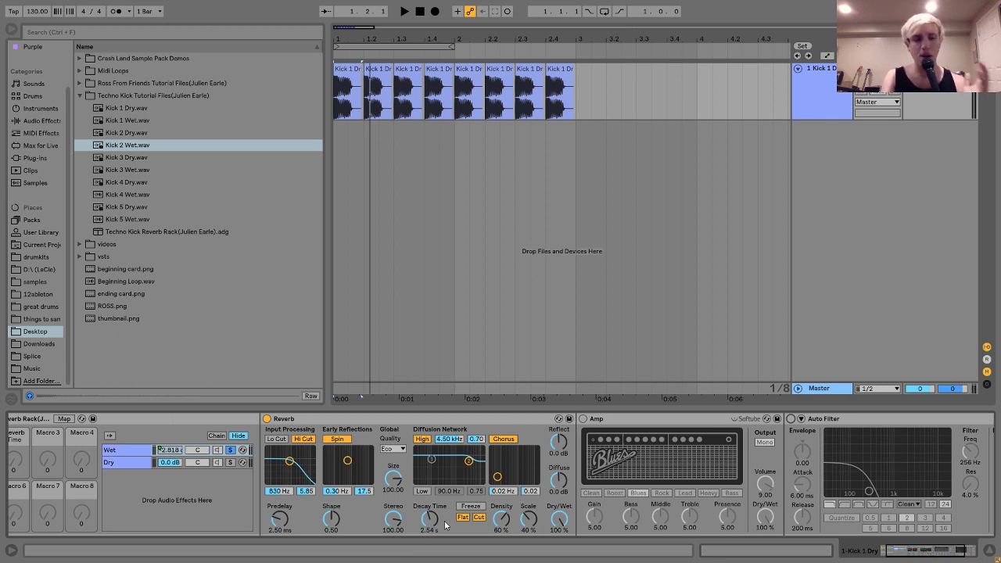
pyautogui.press('space')
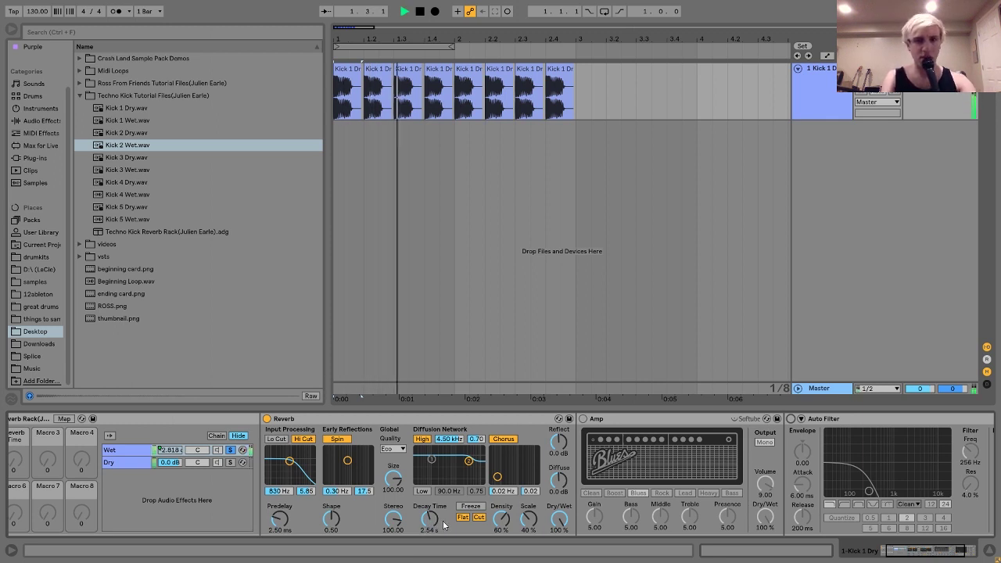
pyautogui.press('space')
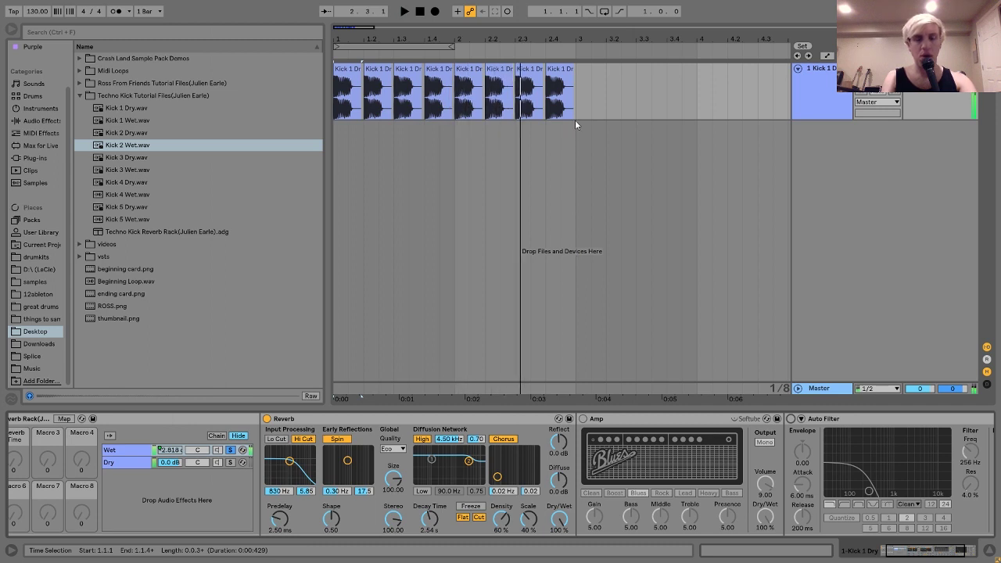
# - Loop the two bars containing all eight kick clips
pyautogui.moveTo(579, 111); pyautogui.dragTo(333, 79)
pyautogui.hotkey('ctrl', 'l')
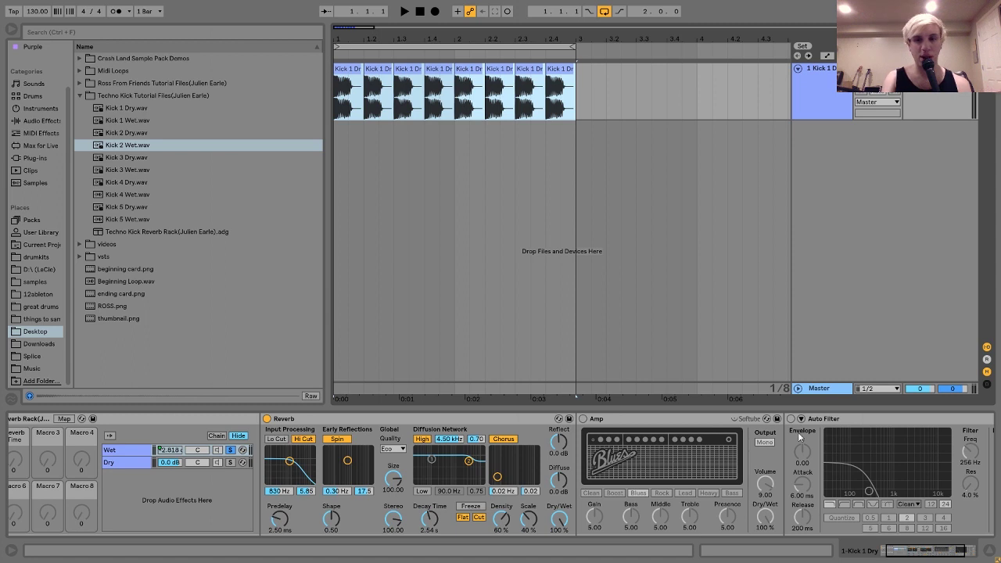
# - Switch the Wet chain's Amp back on and play the looped kicks through it
pyautogui.hscroll(3, 798, 432)
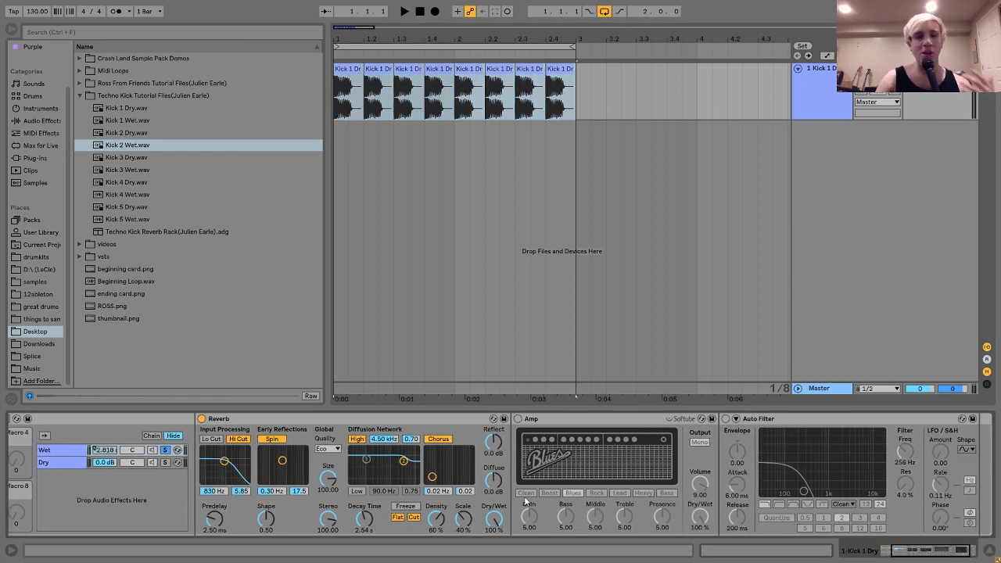
pyautogui.click(518, 419)
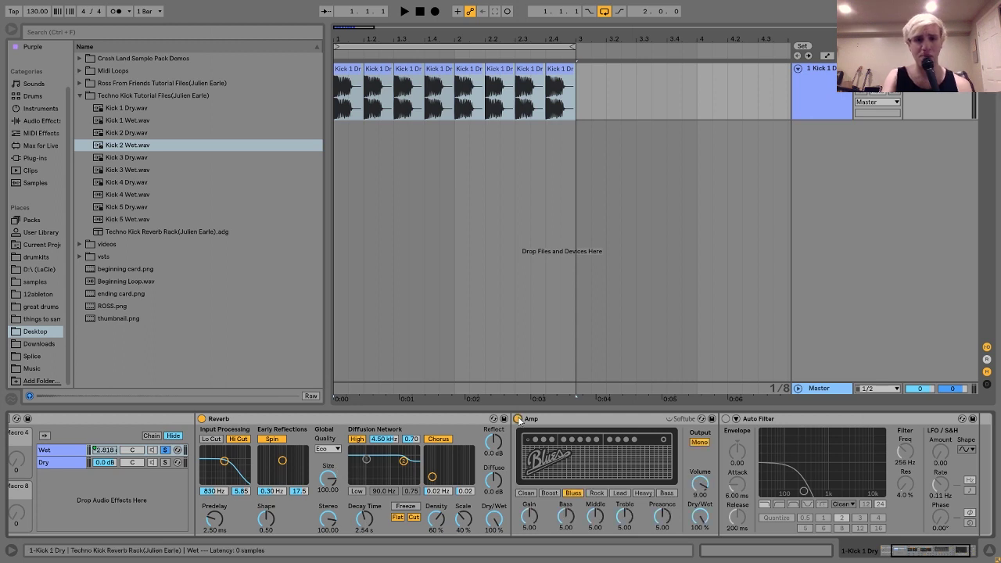
pyautogui.press('space')
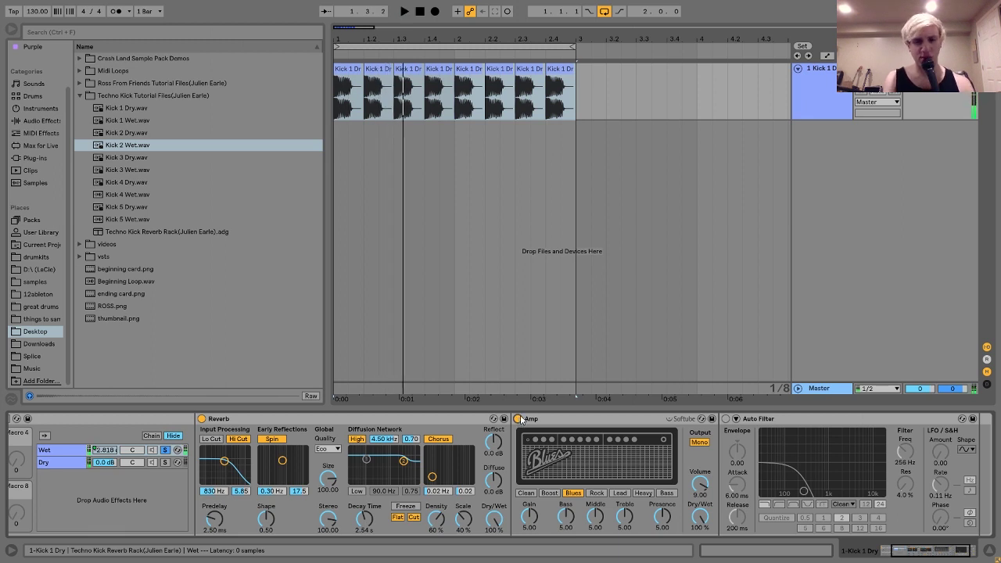
# - Compare the looped kick reverb with Amp switched off and on, leaving Amp switched on
pyautogui.click(535, 421)
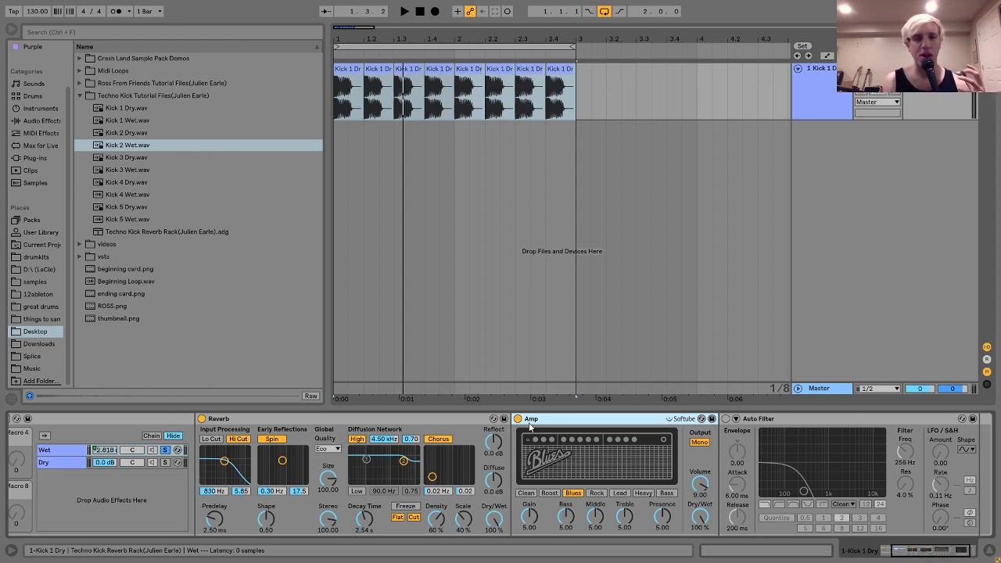
pyautogui.press('space')
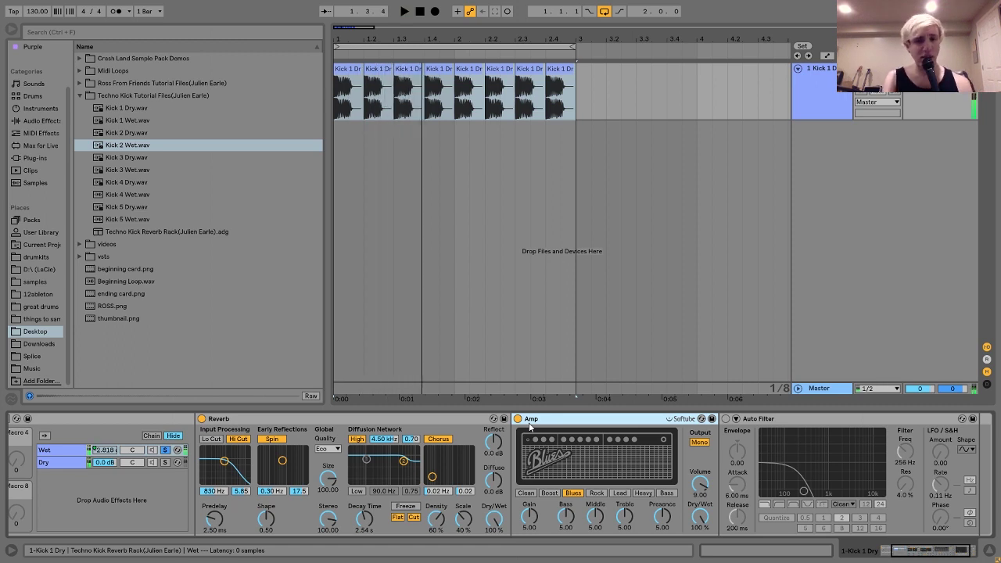
pyautogui.click(518, 419)
pyautogui.press('space')
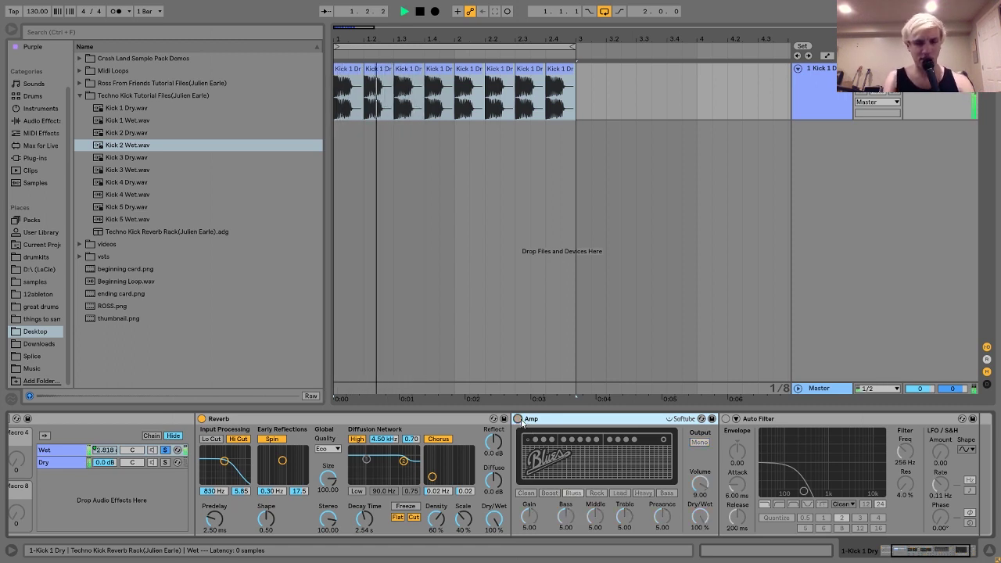
pyautogui.click(518, 419)
pyautogui.press('space')
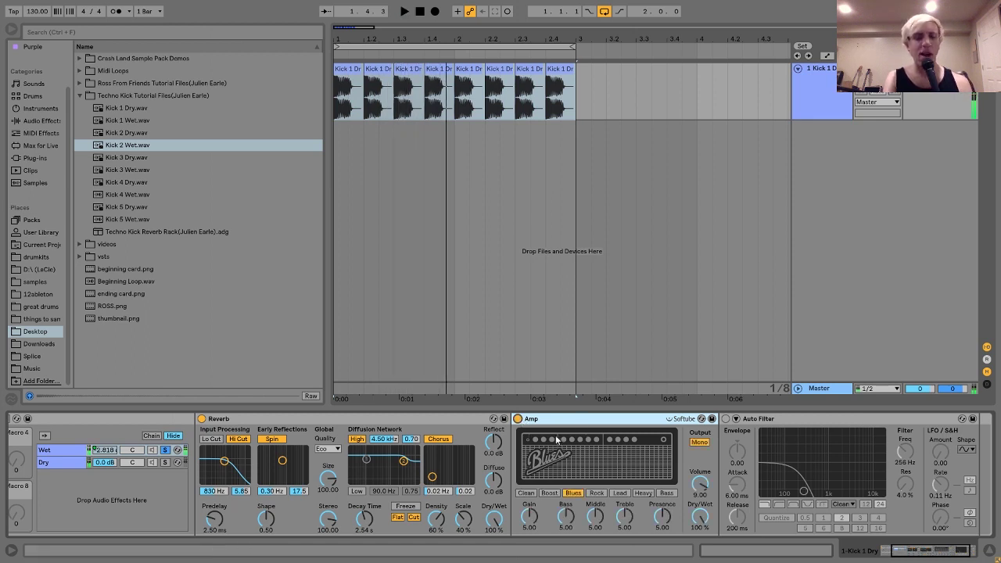
pyautogui.click(518, 419)
pyautogui.press('space')
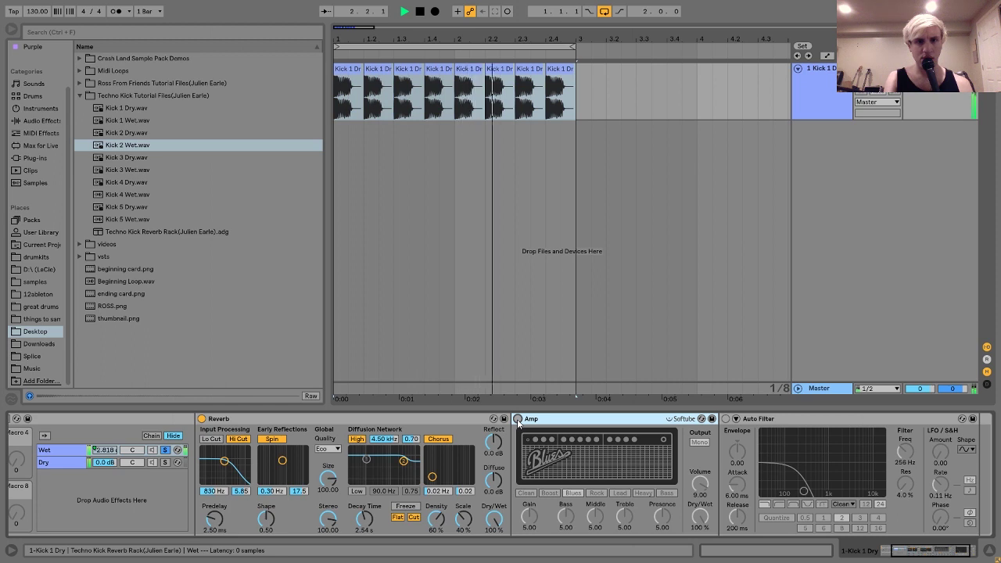
pyautogui.press('space')
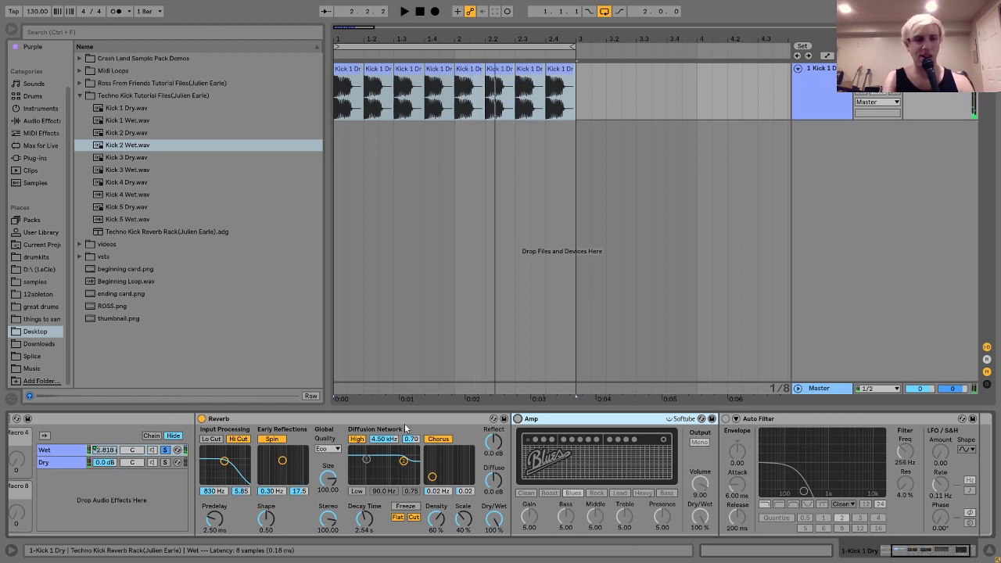
pyautogui.click(518, 418)
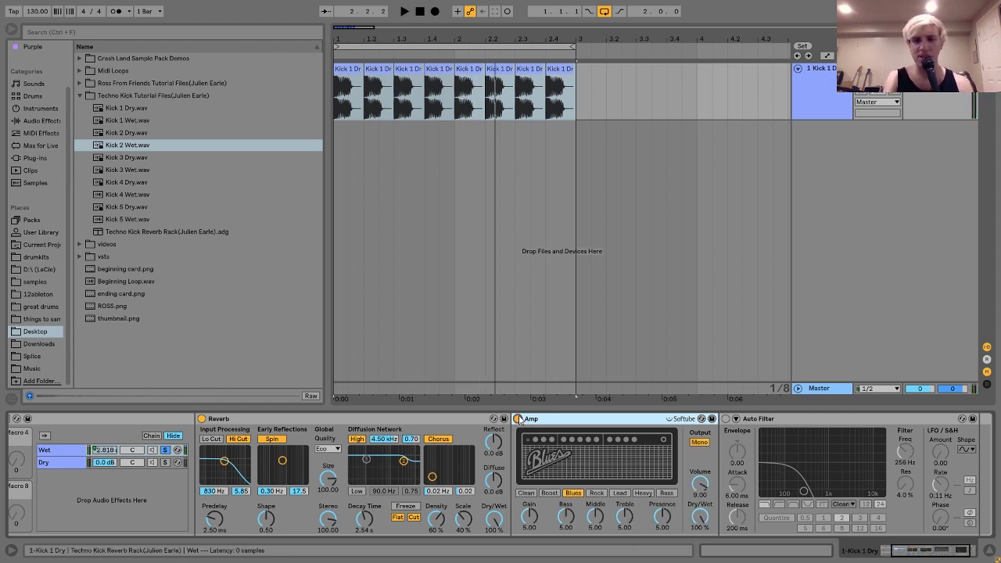
pyautogui.press('space')
pyautogui.press('space')
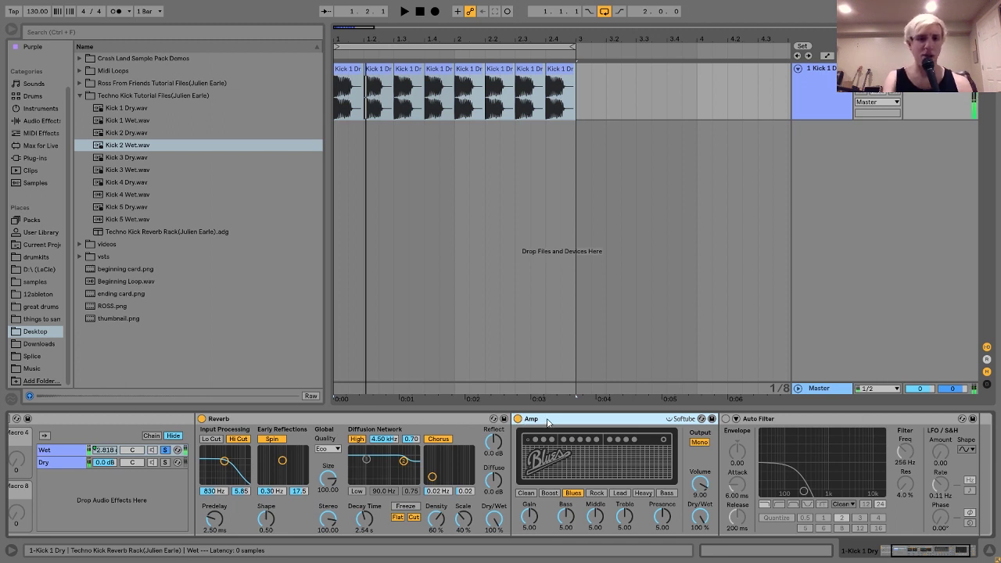
# - Set the Amp's output mode to Dual
pyautogui.click(701, 443)
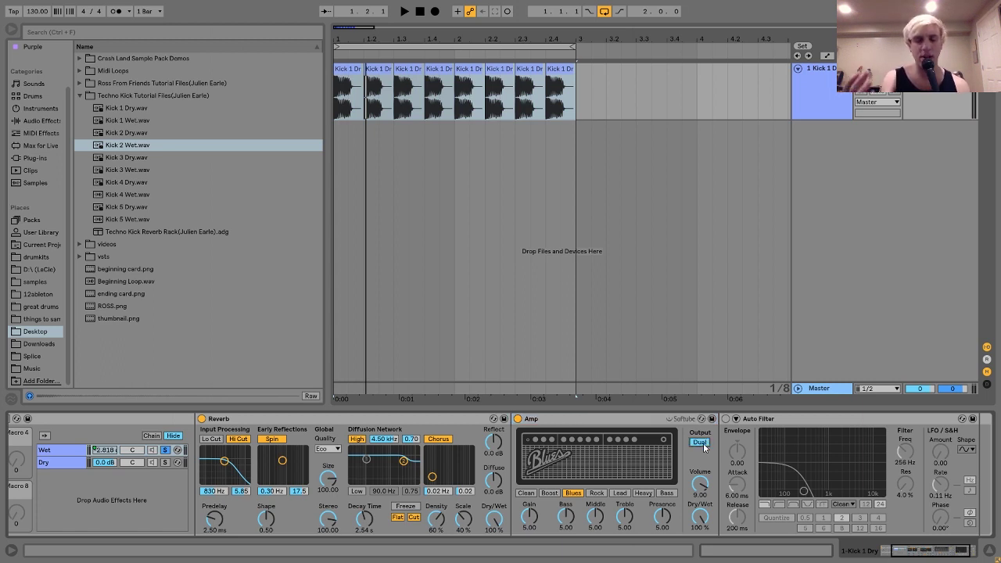
# - Set the Amp's output mode back to Mono and play the looped kicks through it
pyautogui.press('space')
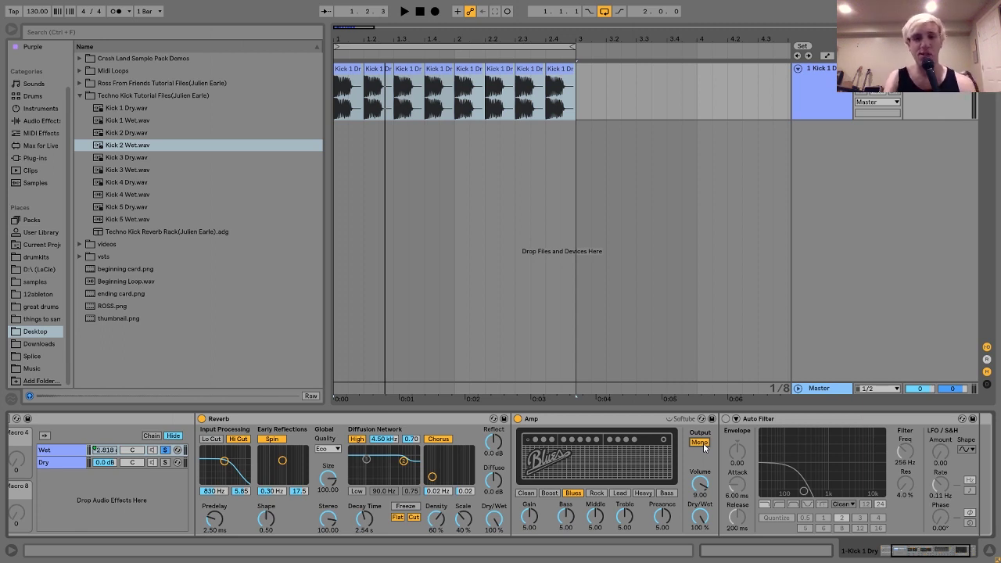
pyautogui.scroll(-3, 699, 444)
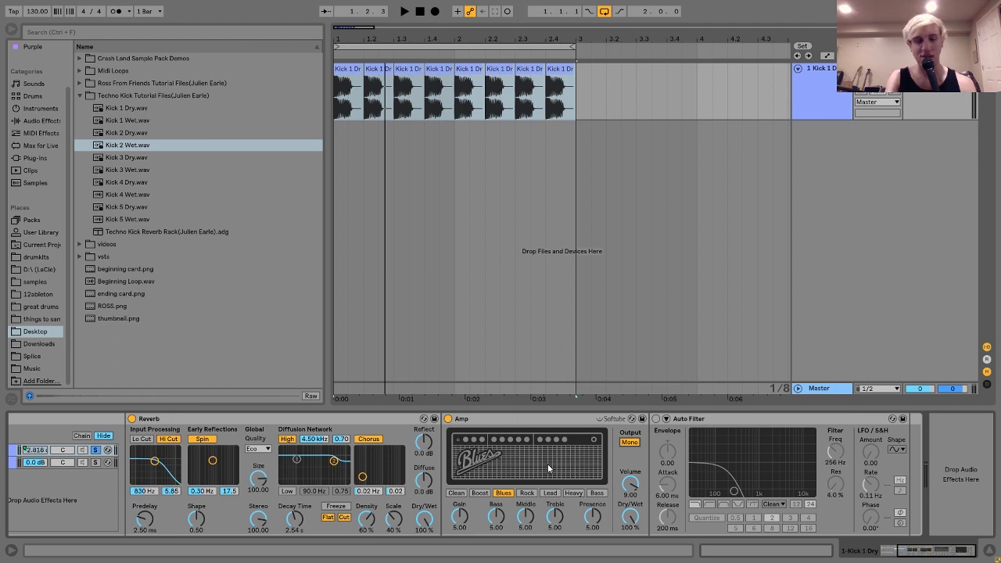
pyautogui.scroll(2, 548, 466)
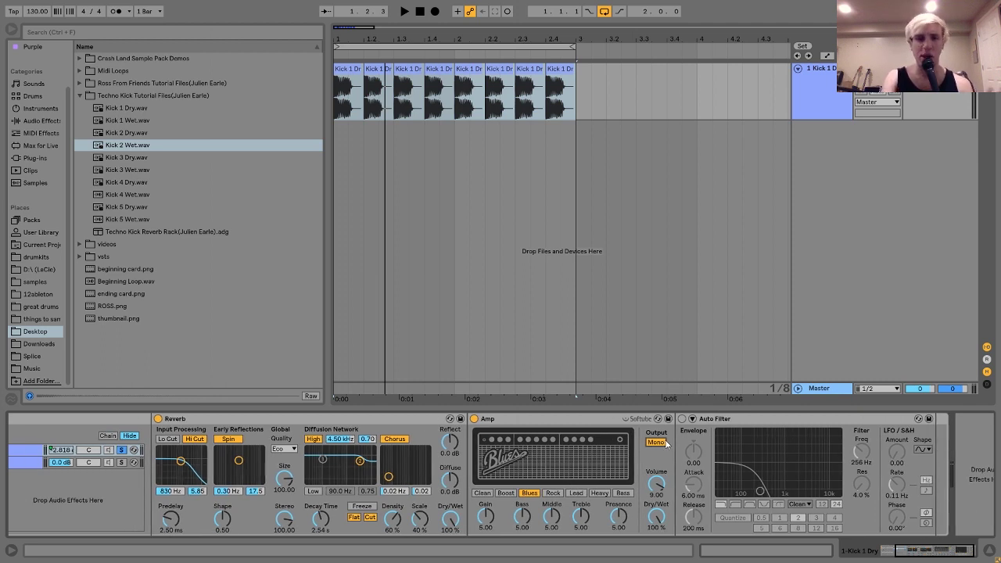
pyautogui.click(524, 421)
pyautogui.press('space')
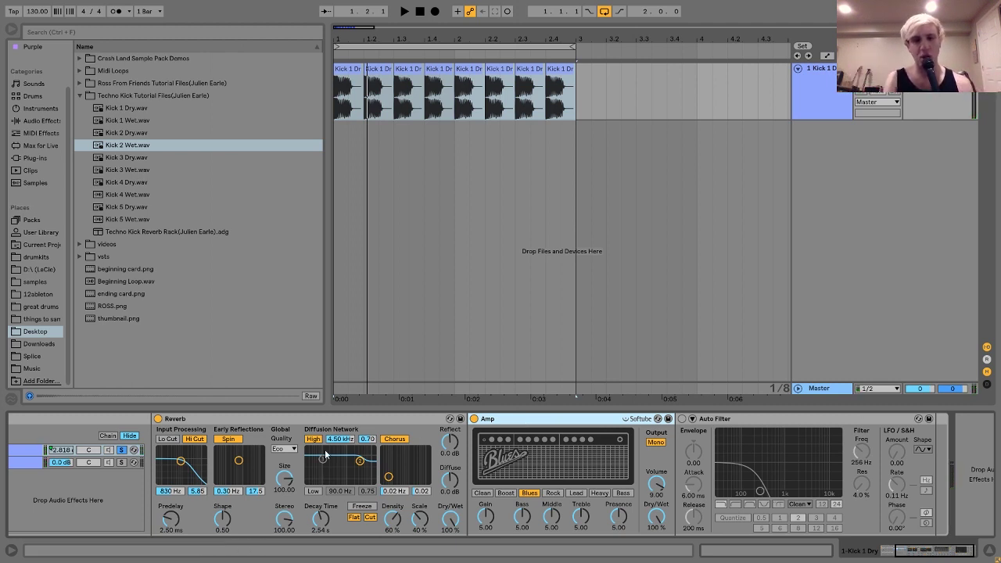
# - Switch on the Auto Filter in the Wet chain and play the looped kicks through it
pyautogui.hscroll(2, 324, 450)
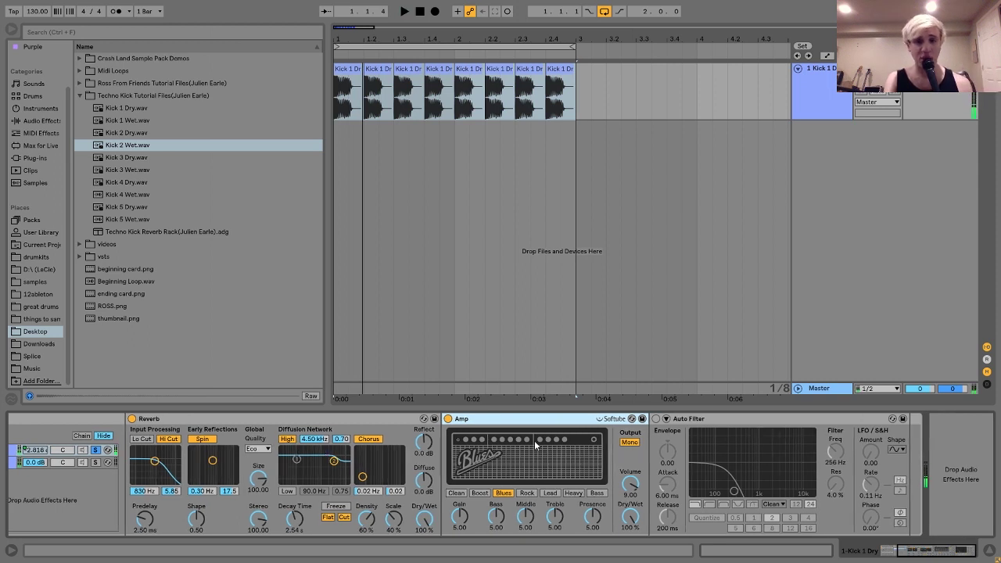
pyautogui.click(657, 419)
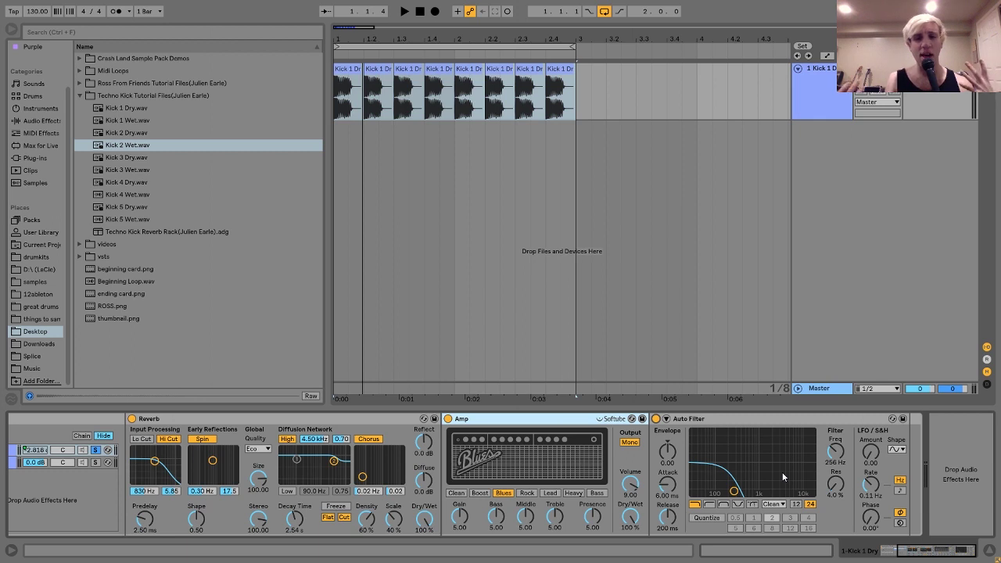
pyautogui.press('space')
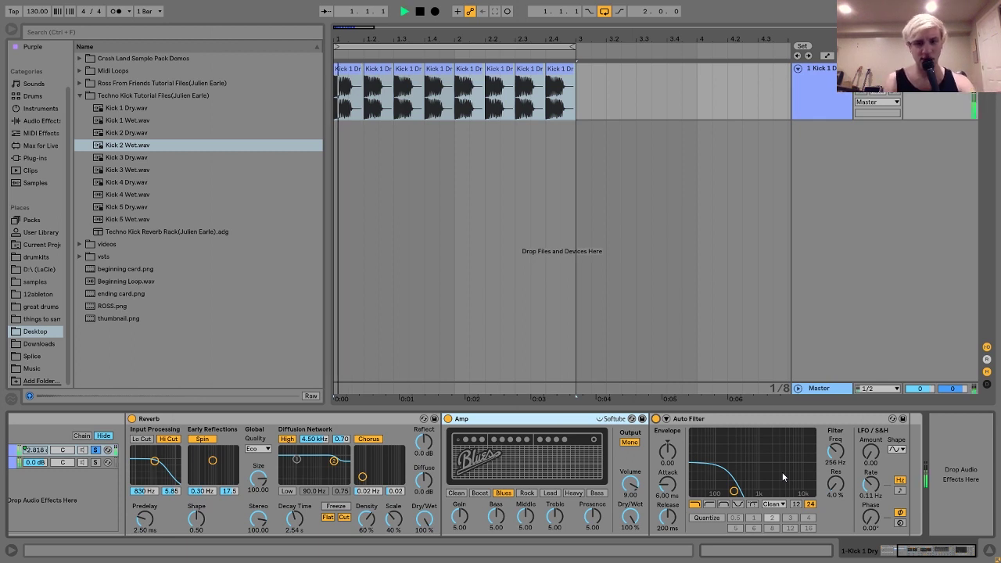
pyautogui.press('space')
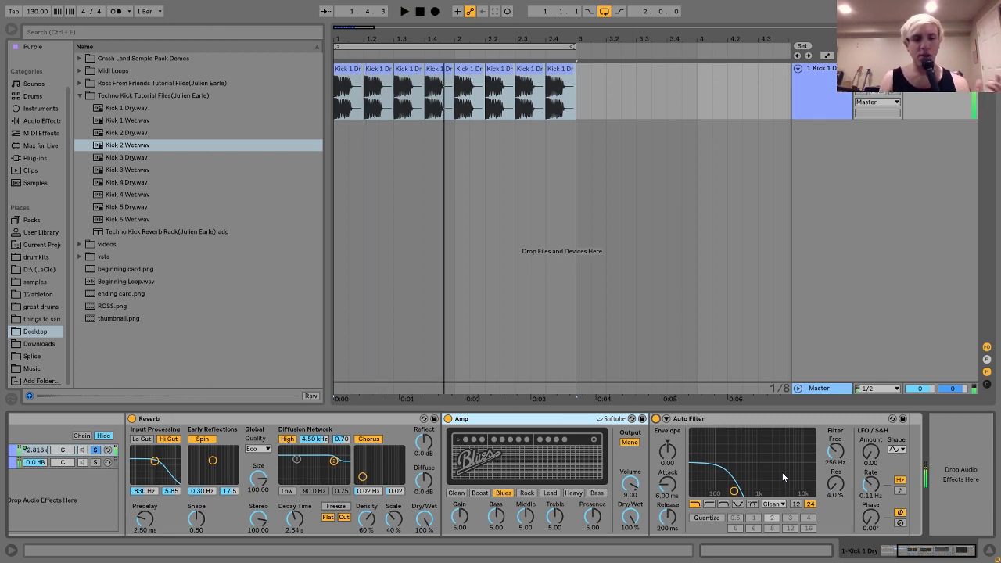
# - Take the Wet chain out of solo and play the looped kicks through the Wet and Dry chains together
pyautogui.click(94, 450)
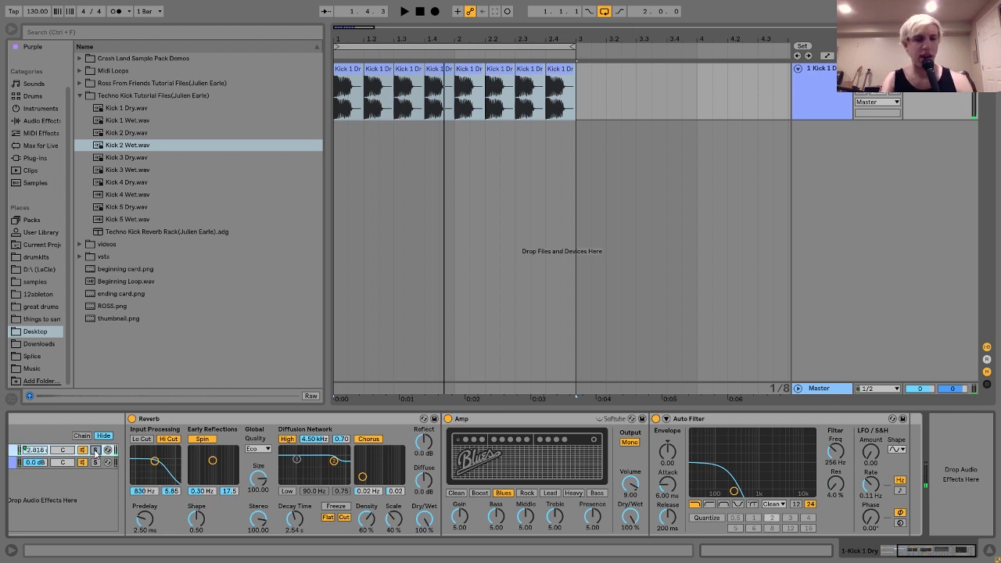
pyautogui.press('space')
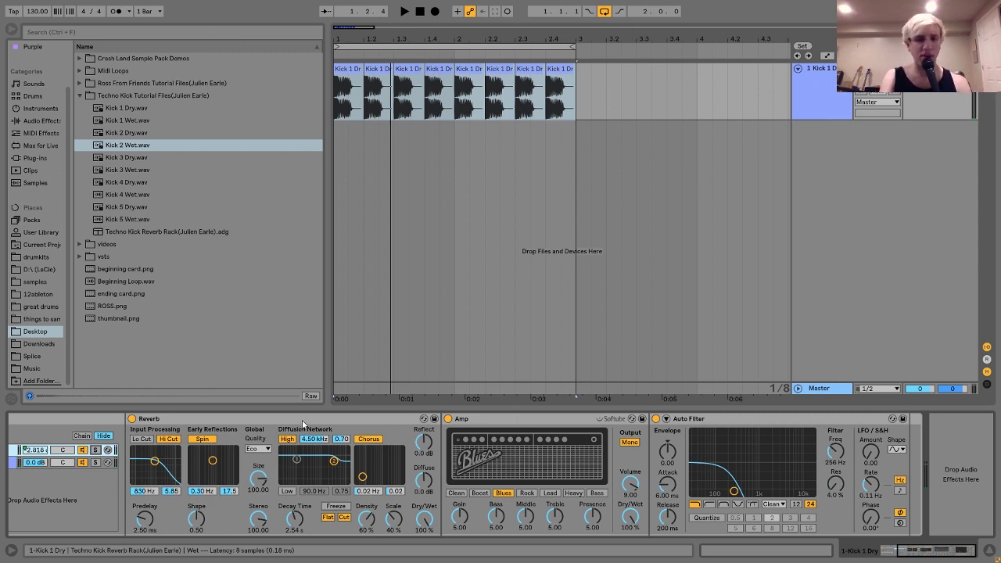
pyautogui.click(489, 423)
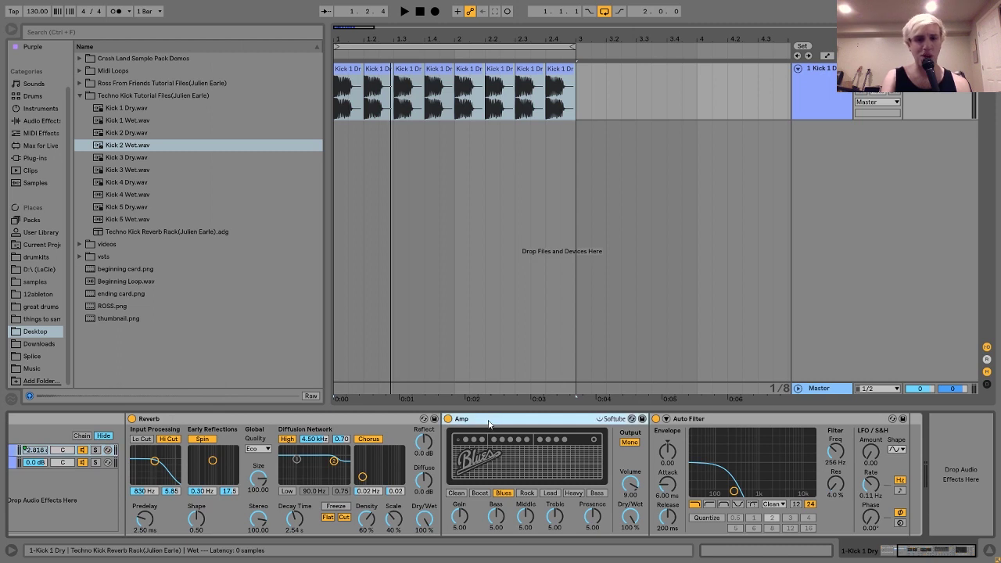
pyautogui.click(709, 429)
pyautogui.hscroll(-3, 703, 426)
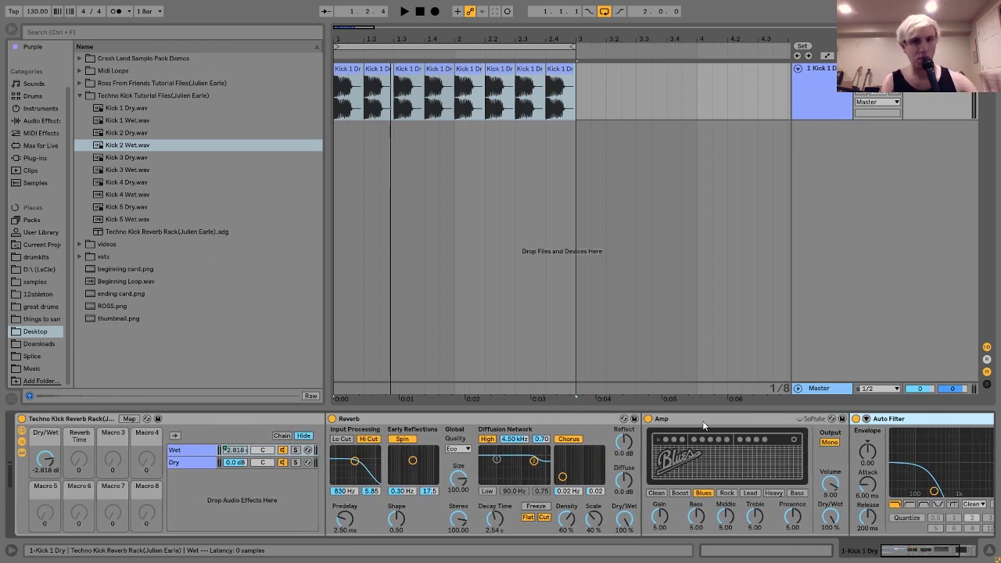
pyautogui.press('space')
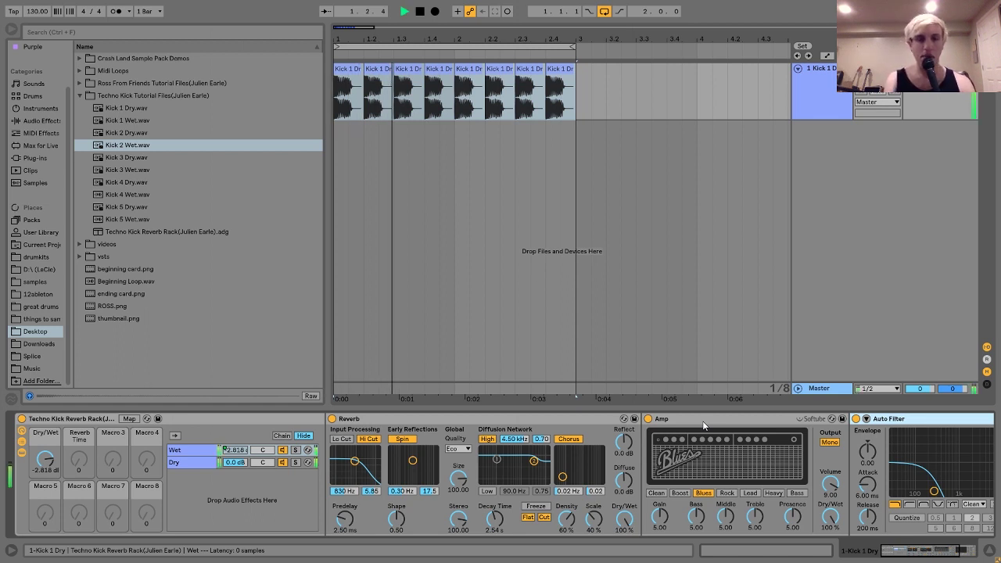
pyautogui.press('space')
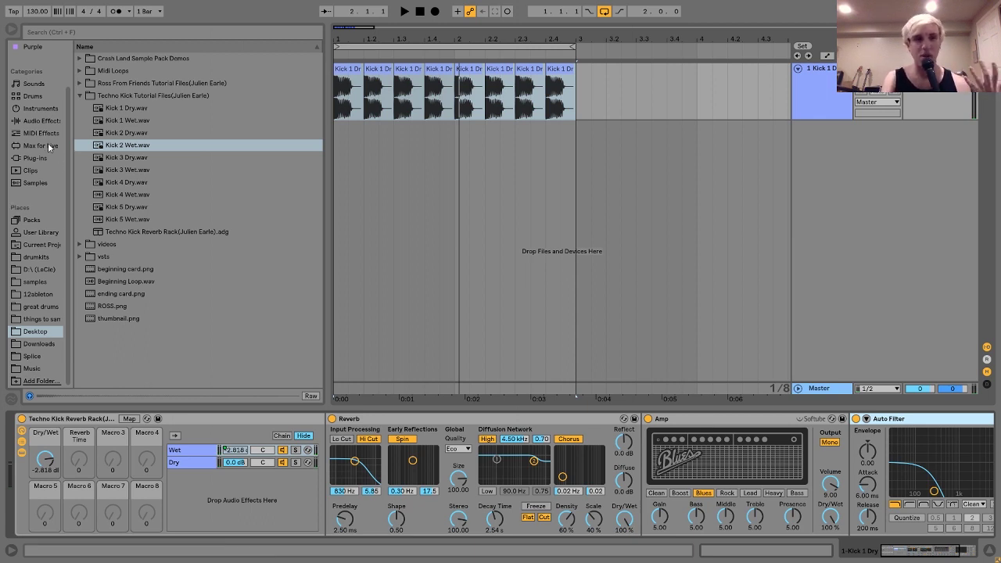
# - Browse the available audio effects for others to try in the rack, including EQ Eight and Erosion
pyautogui.click(43, 122)
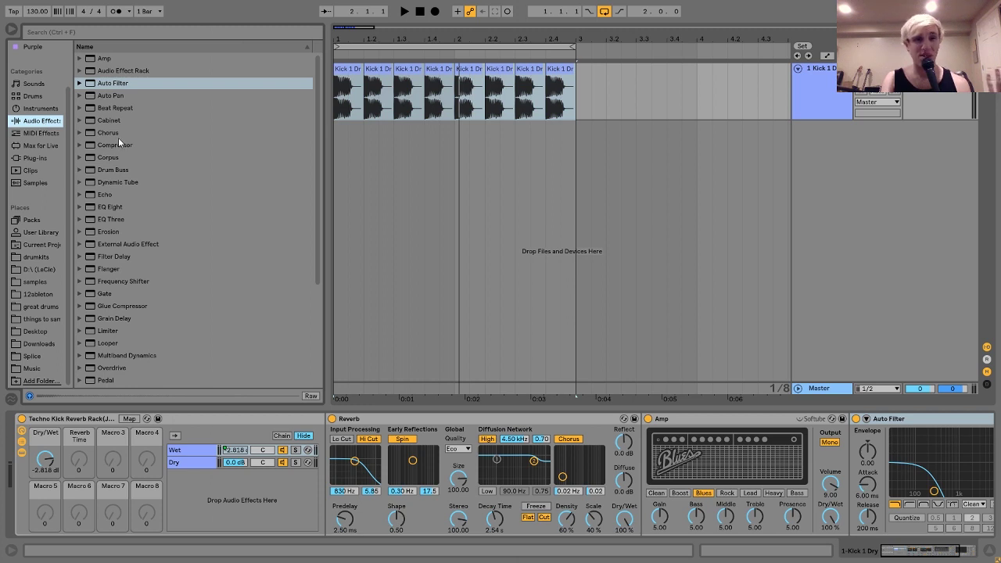
pyautogui.click(113, 134)
pyautogui.scroll(-5, 113, 134)
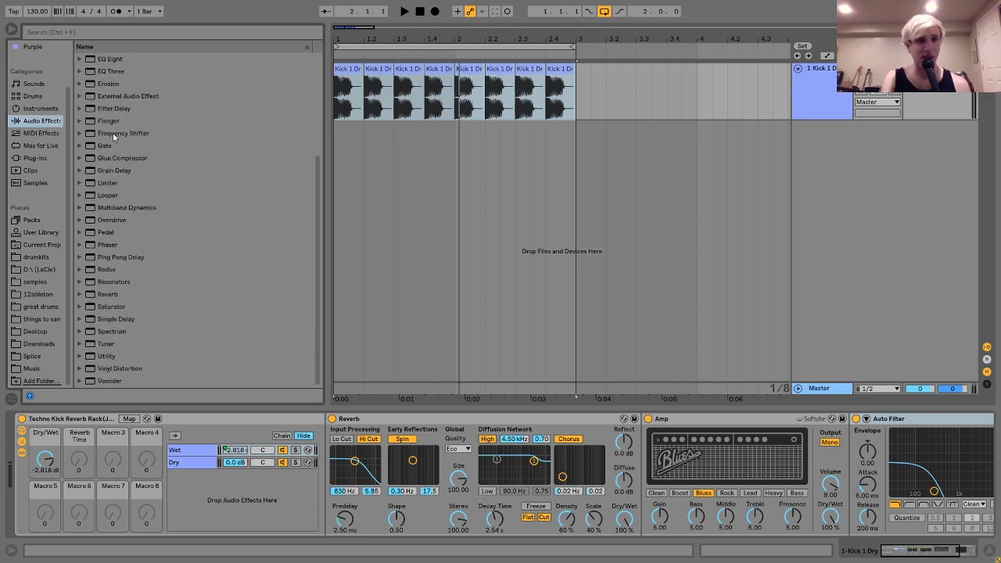
pyautogui.scroll(3, 112, 135)
pyautogui.click(113, 146)
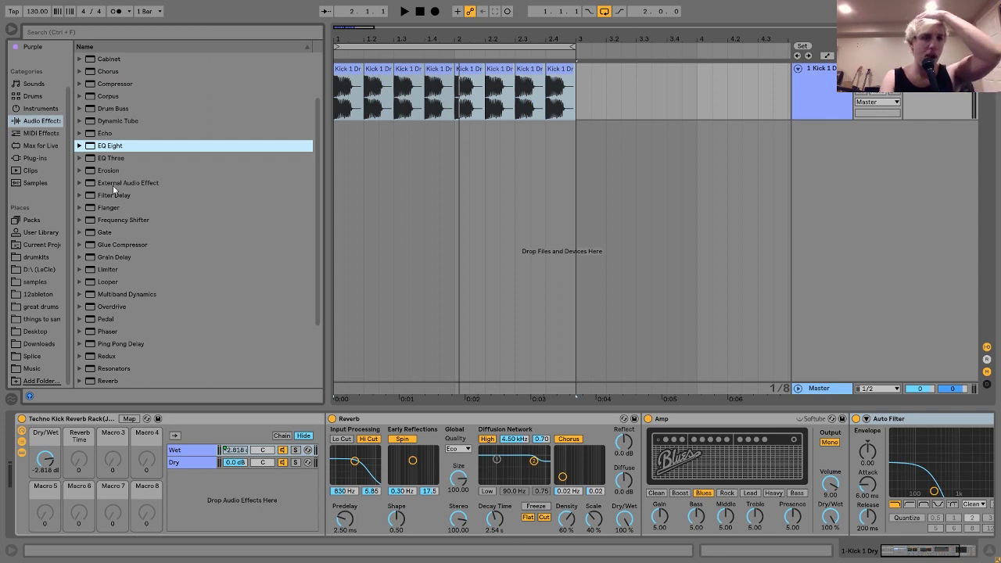
pyautogui.click(112, 171)
pyautogui.scroll(-3, 124, 185)
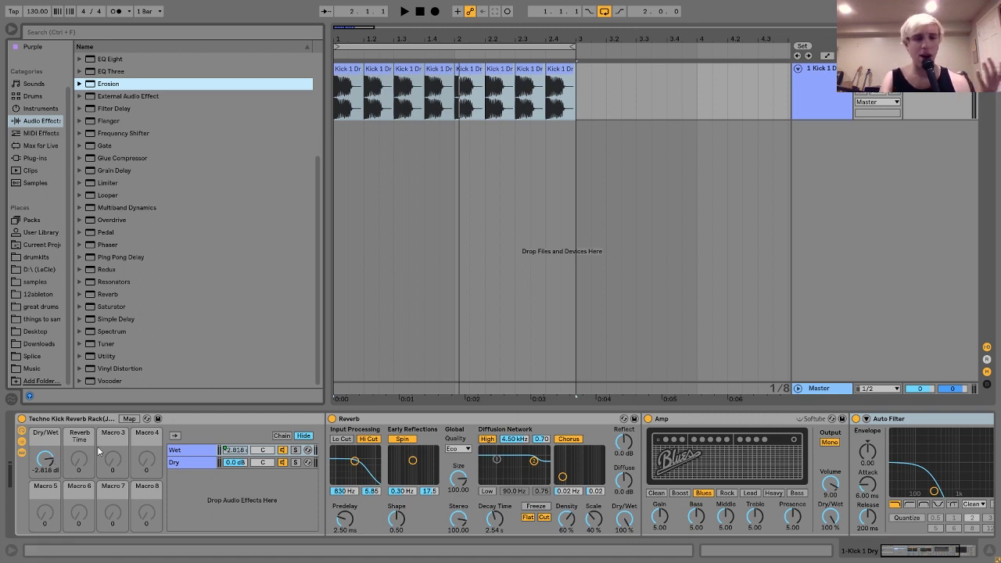
# - Select the Techno Kick Reverb Rack preset among the Desktop tutorial files and review the rack's devices
pyautogui.click(36, 331)
pyautogui.click(149, 231)
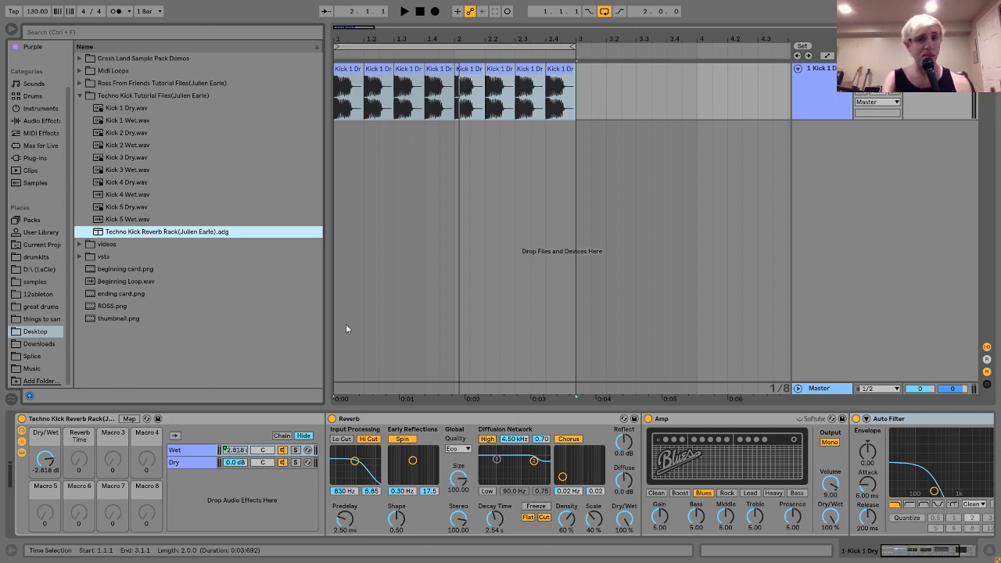
pyautogui.scroll(-3, 372, 429)
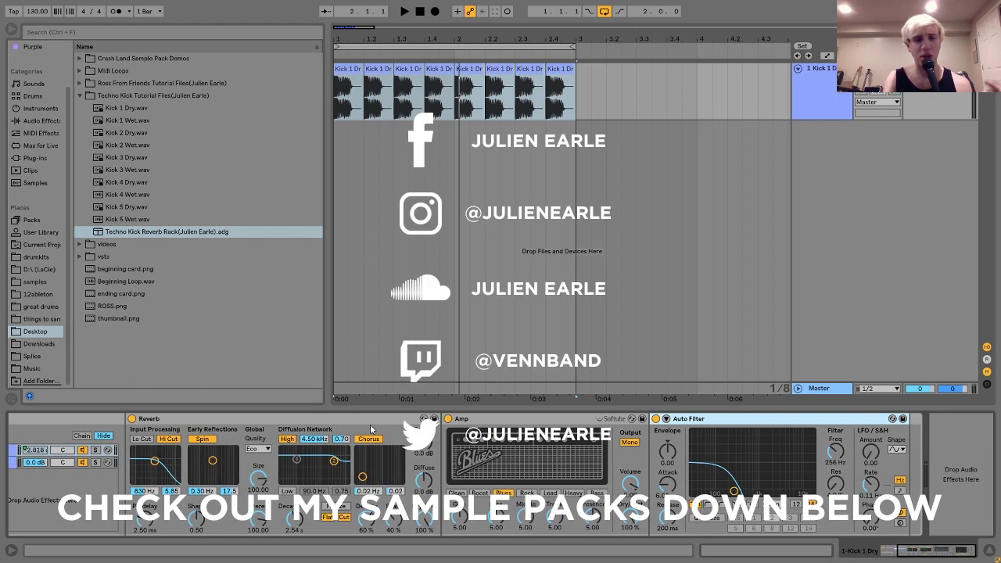
pyautogui.scroll(3, 373, 430)
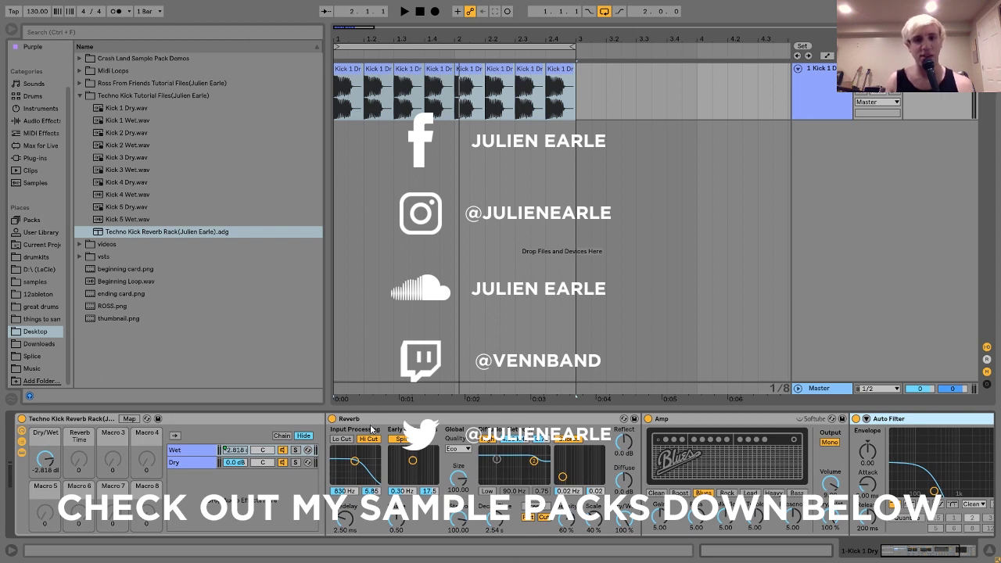